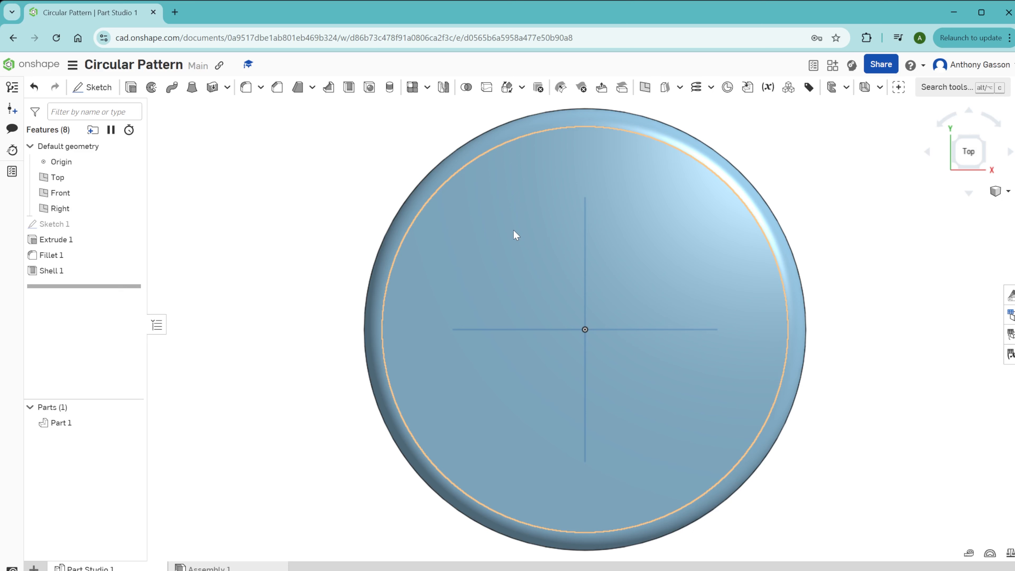
# Step: On the disc's top face, sketch a vertical center rectangle 2.5 mm wide and 20 mm high, centred 100 mm above the origin
pyautogui.click(514, 230)
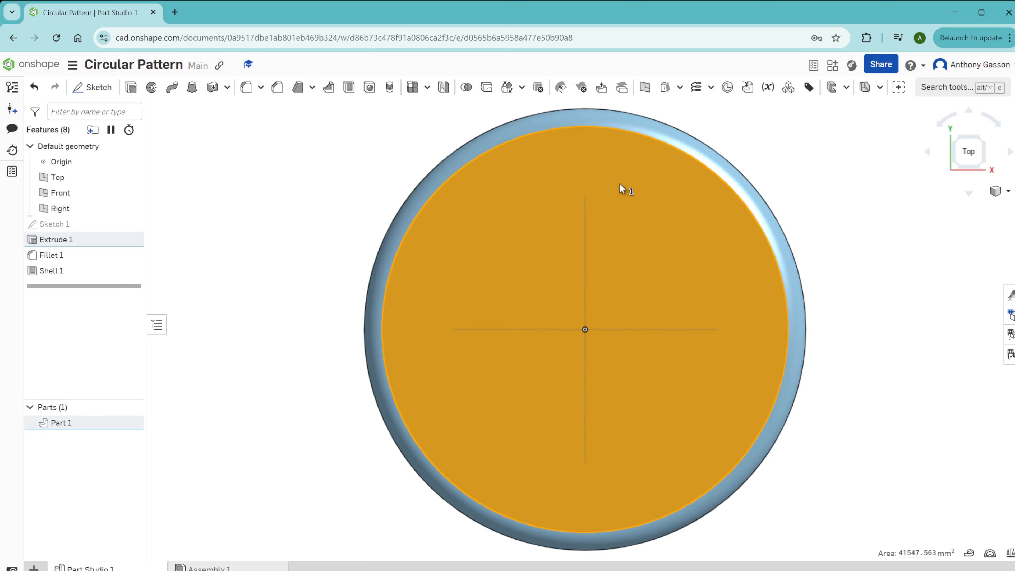
pyautogui.click(96, 87)
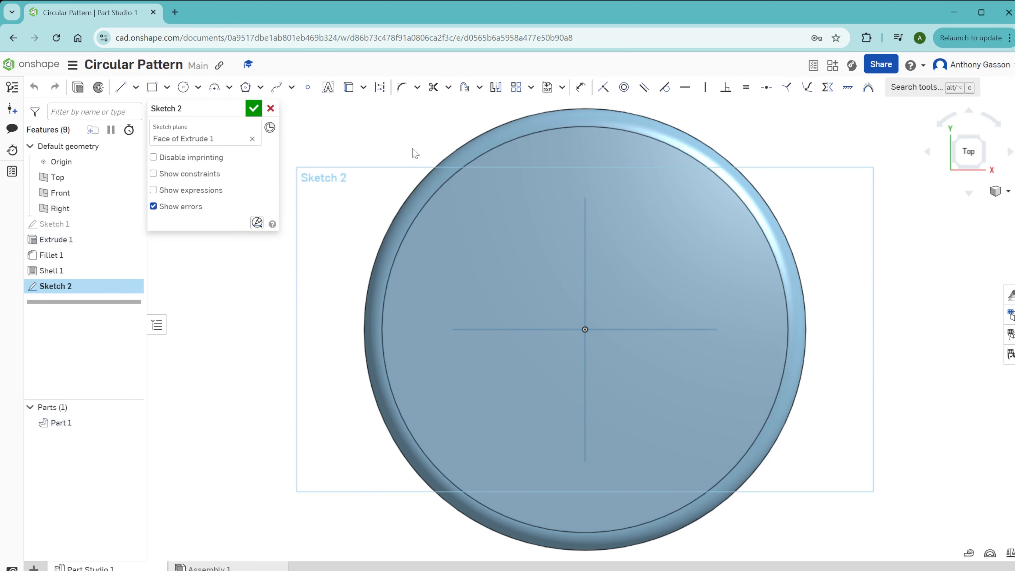
pyautogui.click(152, 87)
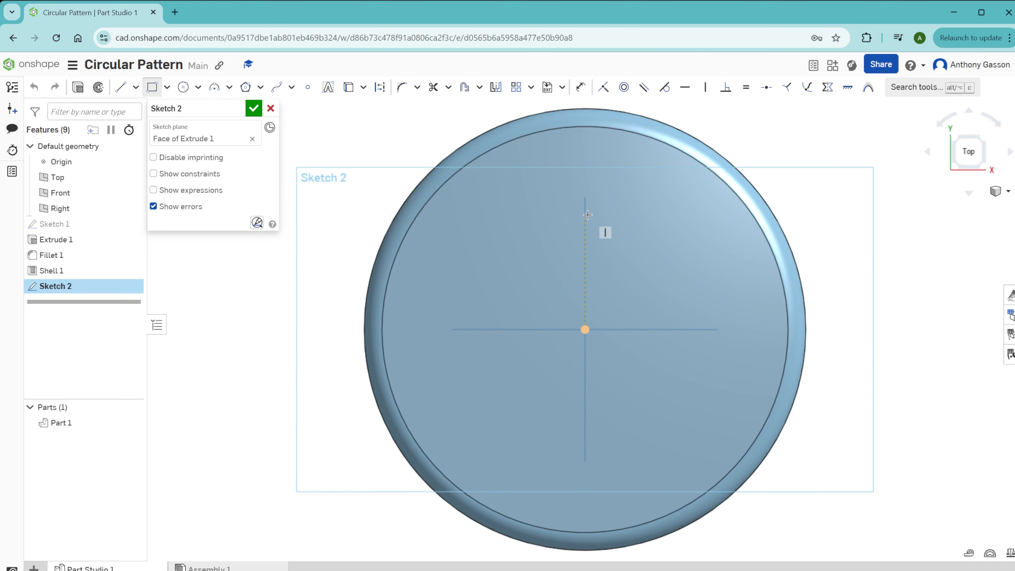
pyautogui.click(167, 87)
pyautogui.click(156, 130)
pyautogui.scroll(3, 584, 150)
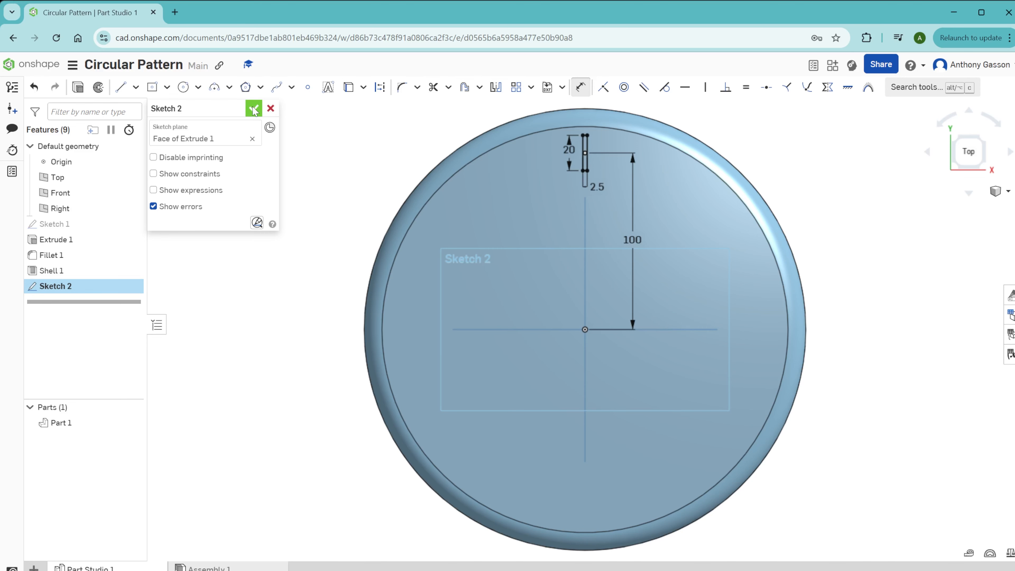
pyautogui.click(254, 109)
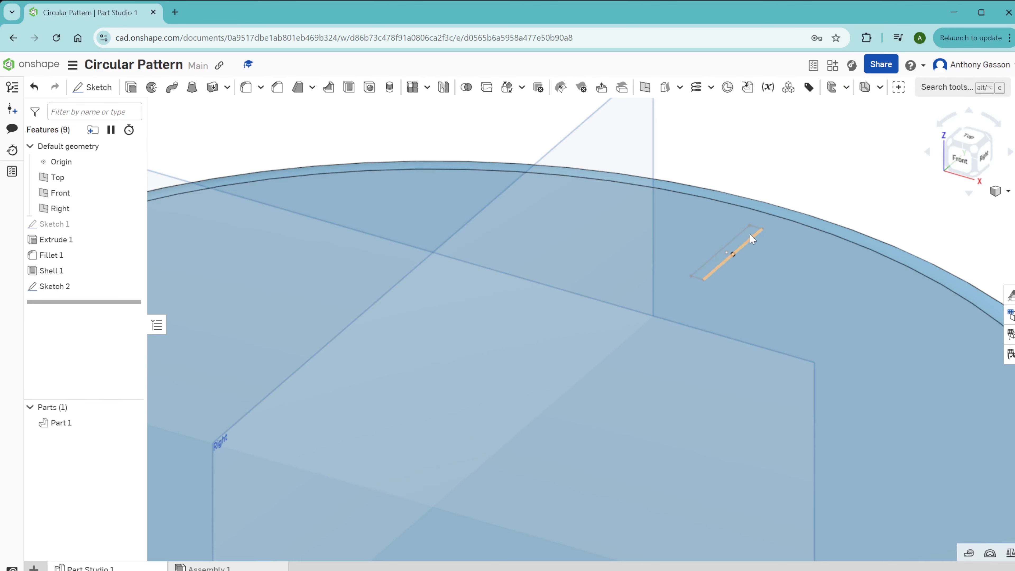
# Step: Extrude the small rectangle upward from the disc's top face as a short raised bar added to Part 1
pyautogui.click(132, 88)
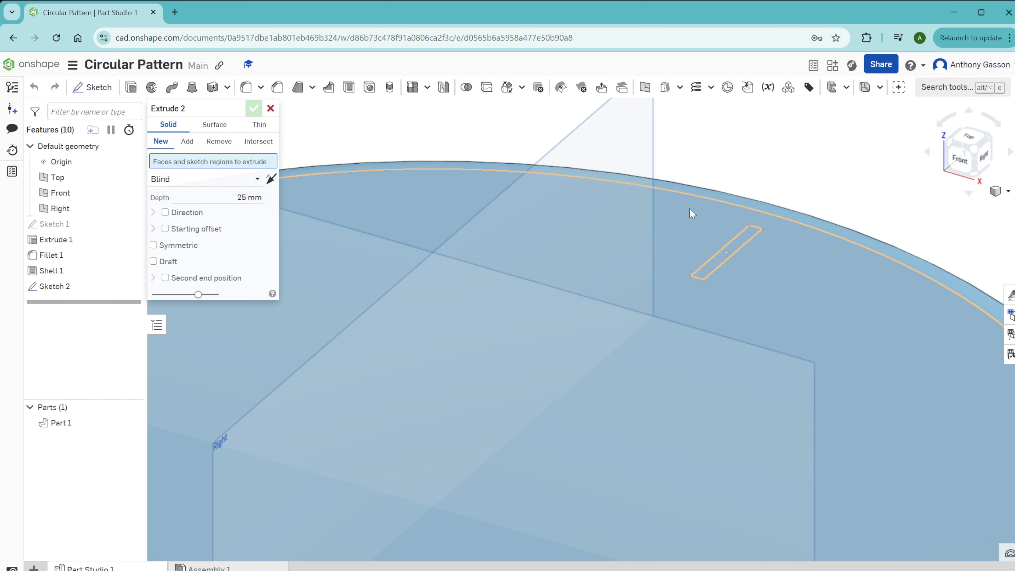
pyautogui.click(755, 232)
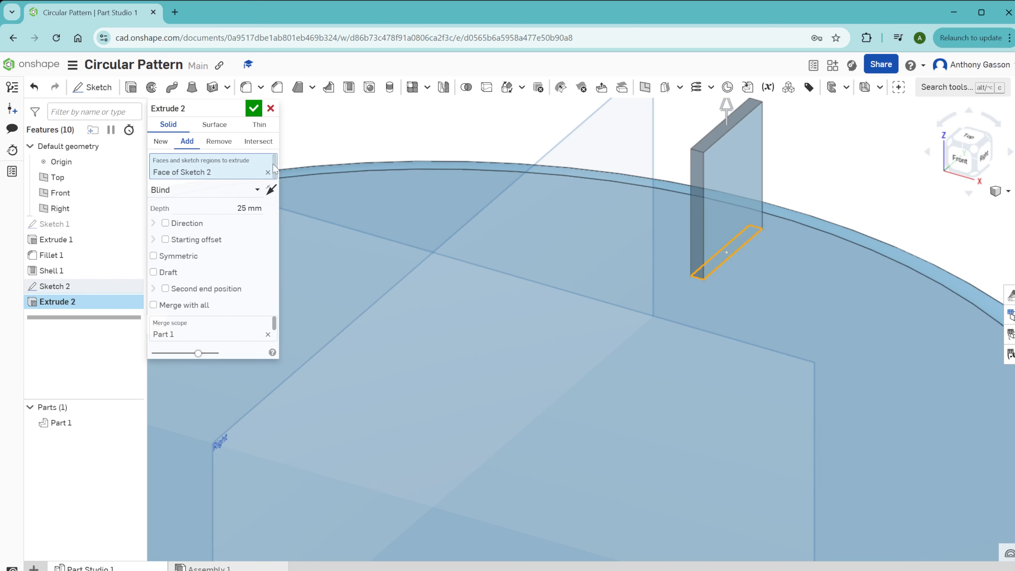
pyautogui.click(247, 205)
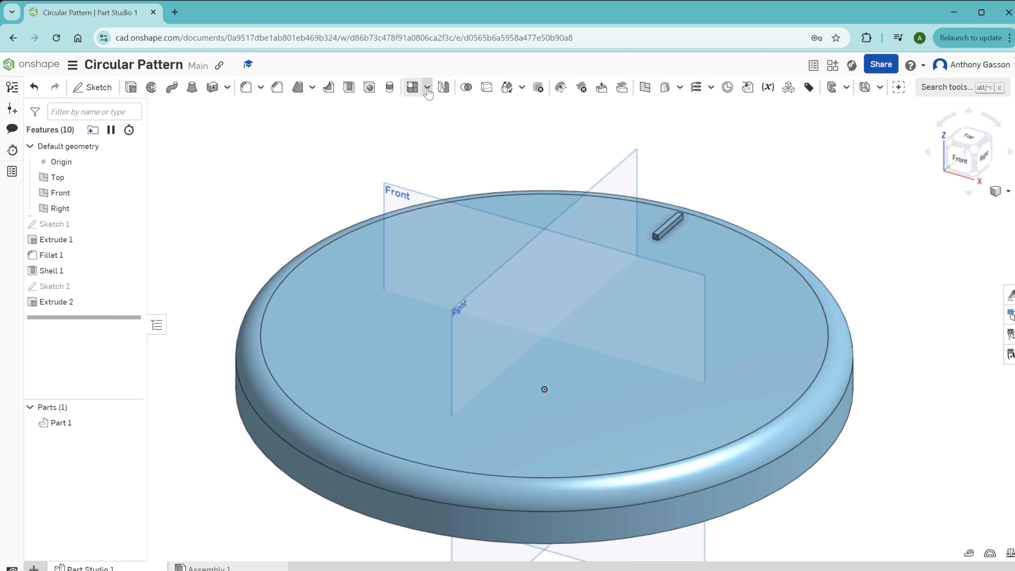
# Step: Start a circular pattern of type Feature pattern with the raised bar, Extrude 2, as the feature to repeat
pyautogui.click(427, 88)
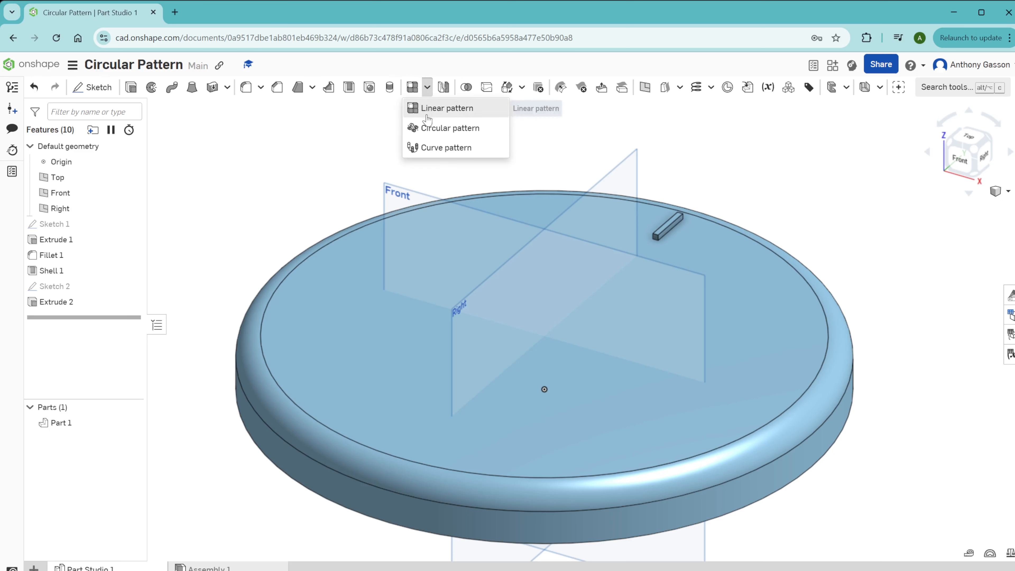
pyautogui.click(449, 135)
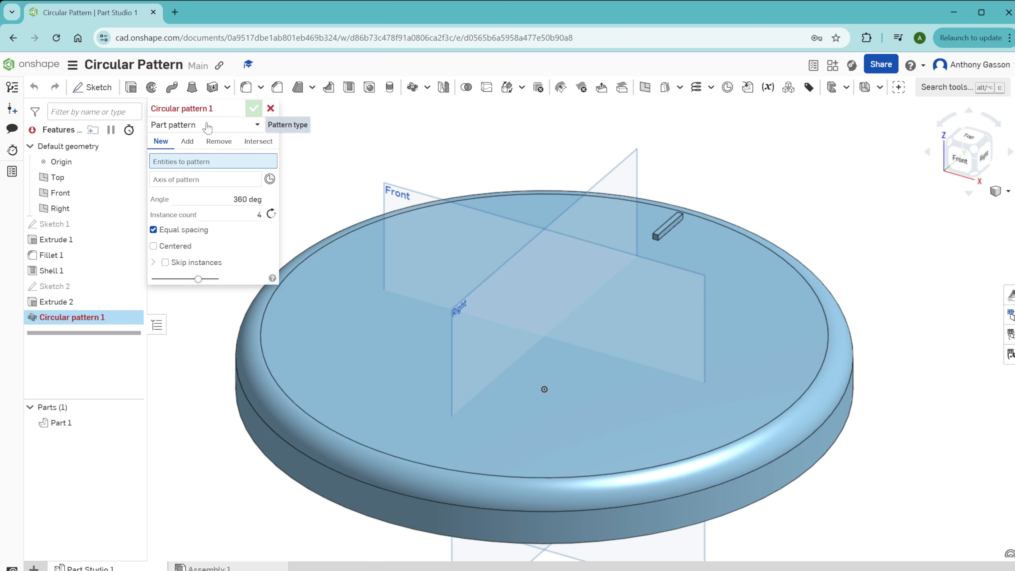
pyautogui.click(216, 126)
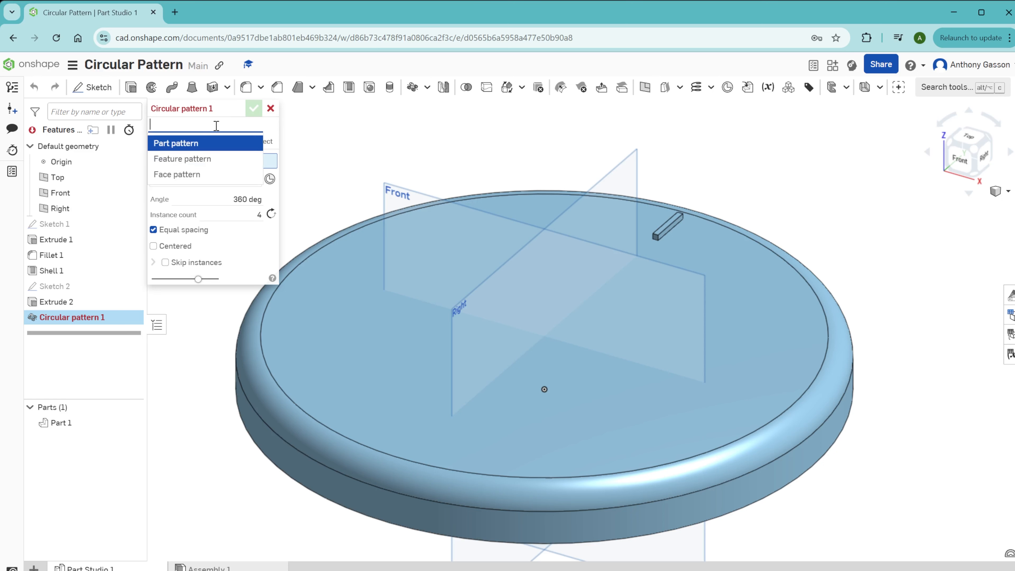
pyautogui.click(189, 160)
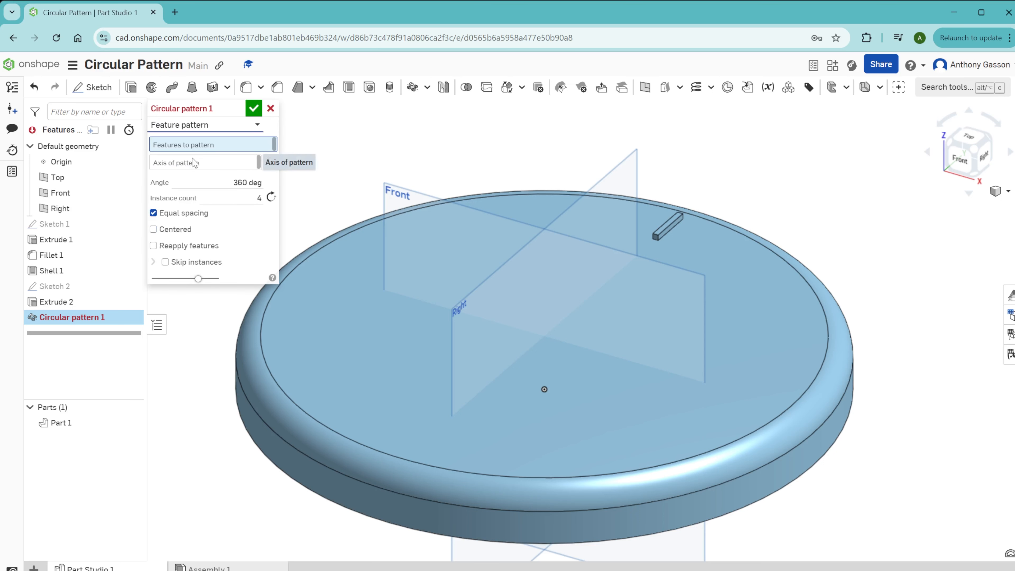
pyautogui.click(53, 305)
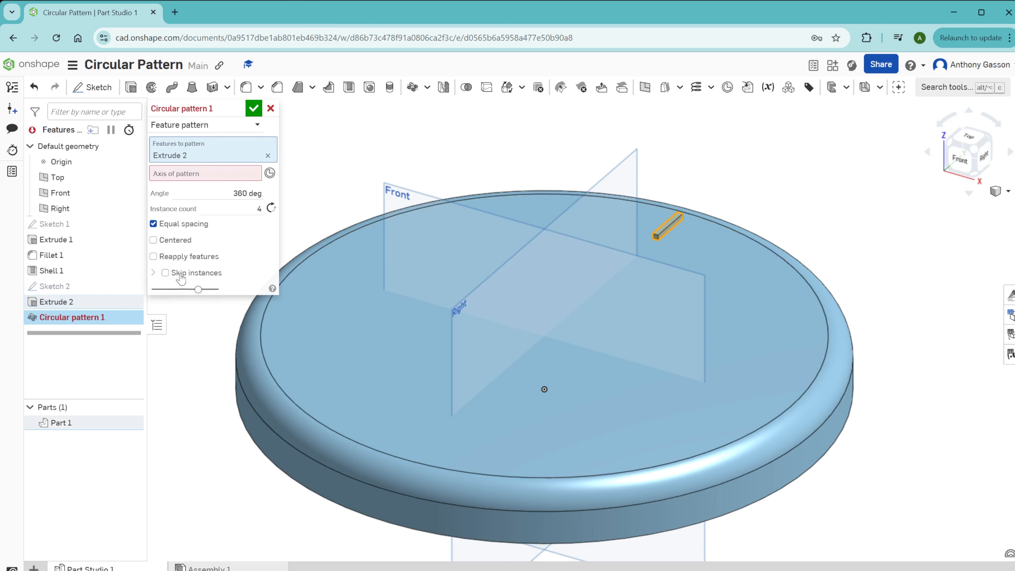
pyautogui.click(50, 307)
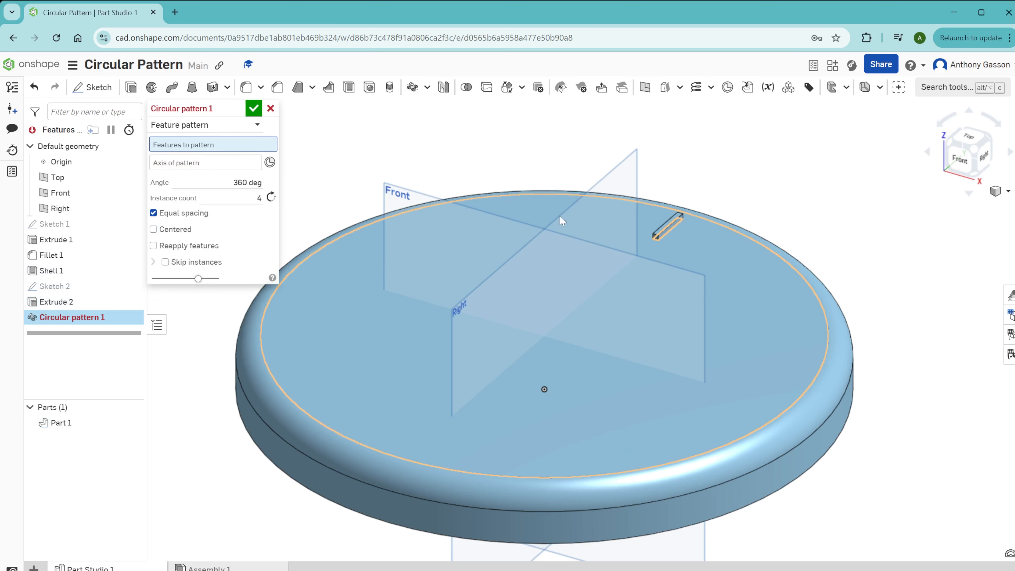
pyautogui.click(670, 227)
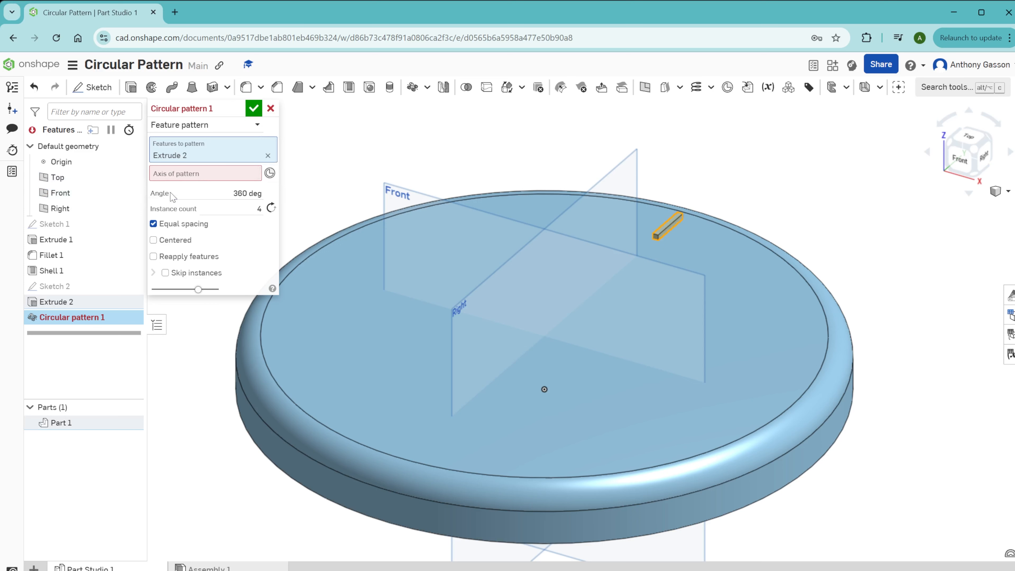
# Step: Pattern the bar around the circular edge of the top face with 60 equally spaced instances over 360 degrees
pyautogui.click(234, 175)
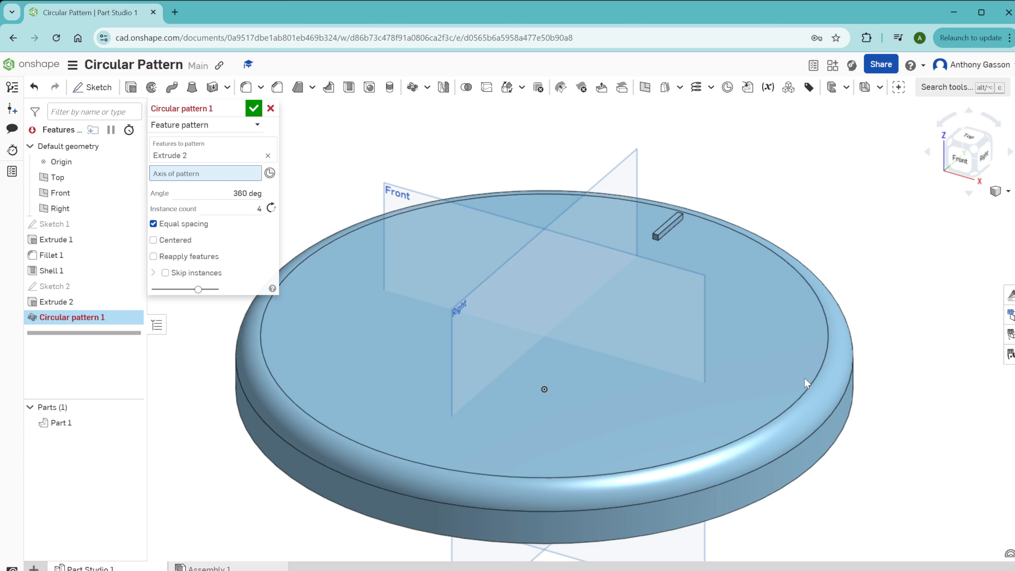
pyautogui.click(785, 420)
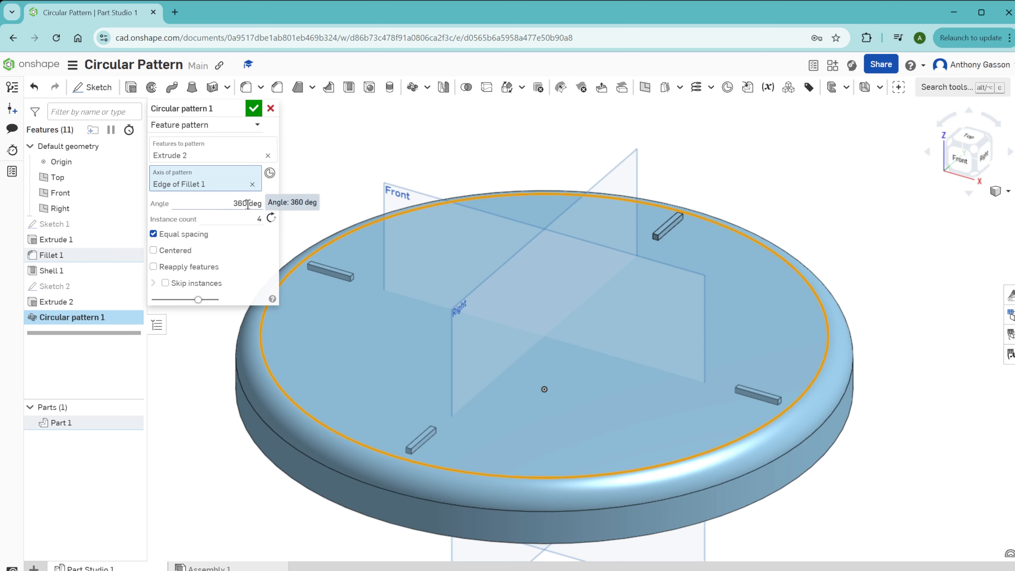
pyautogui.click(260, 219)
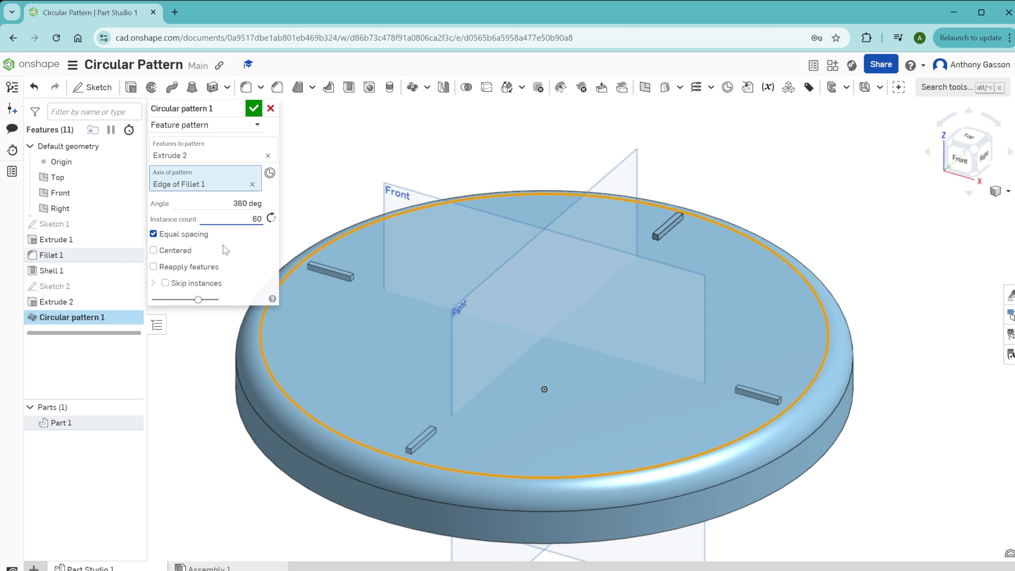
pyautogui.press('Tab')
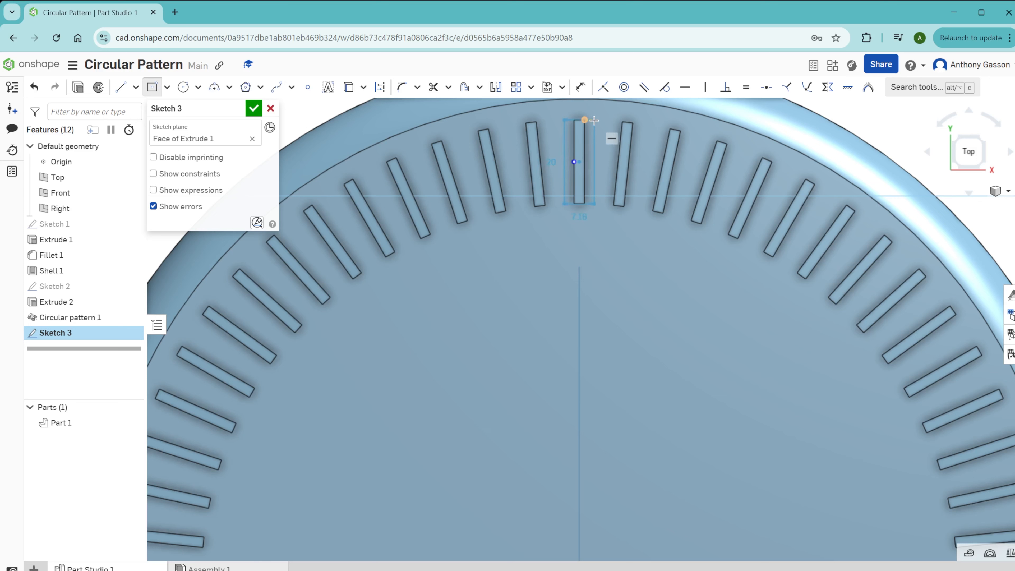
# Step: Sketch a wedge around the 12 o'clock bar, using a surrounding rectangle and lines from its upper corners to a point toward the disc's centre
pyautogui.click(594, 112)
pyautogui.press('l')
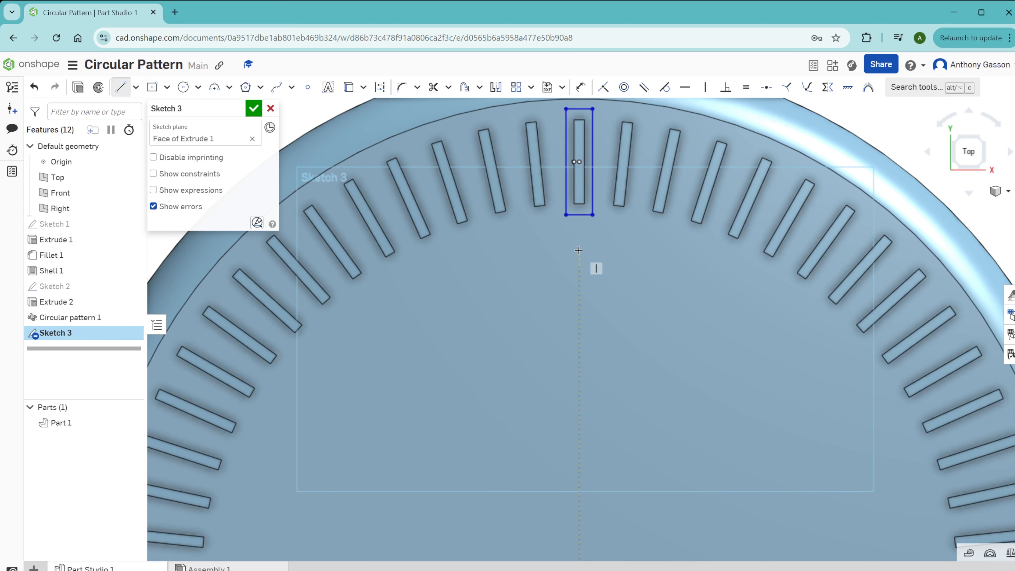
pyautogui.click(580, 267)
pyautogui.click(593, 109)
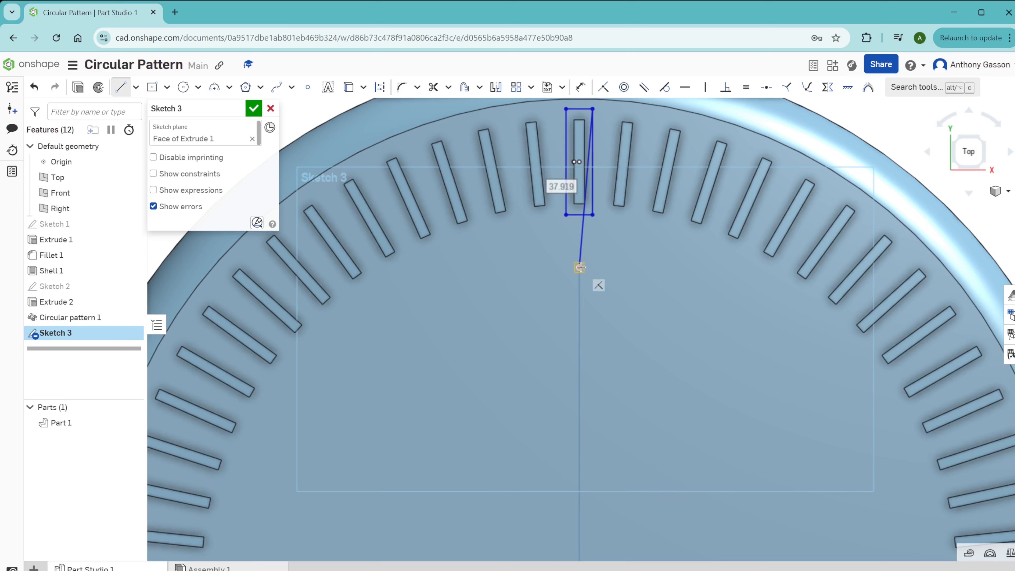
pyautogui.click(566, 109)
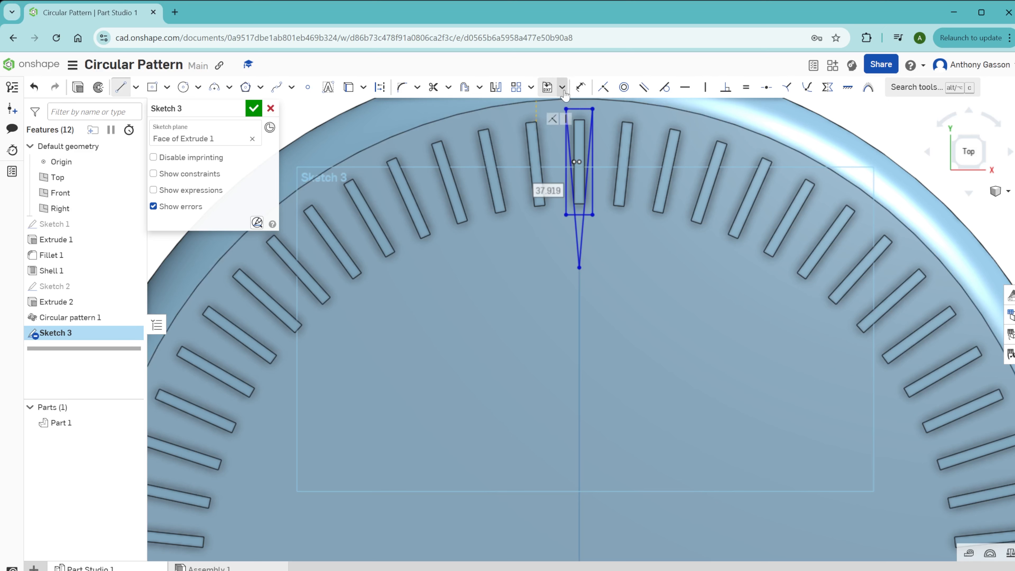
pyautogui.click(580, 87)
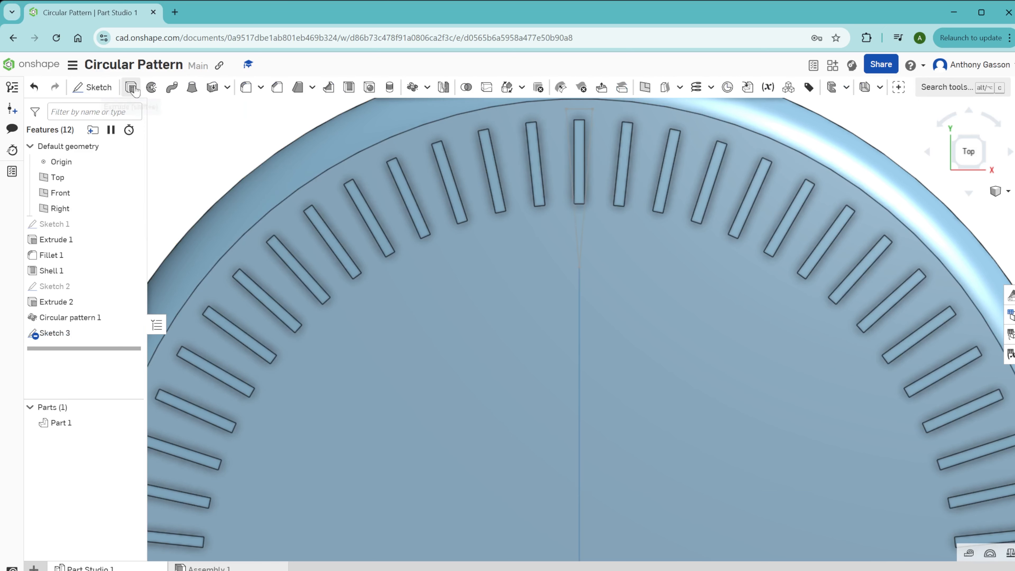
# Step: Extrude the wedge profile at the 12 o'clock bar into a raised hour marker on the disc
pyautogui.click(130, 88)
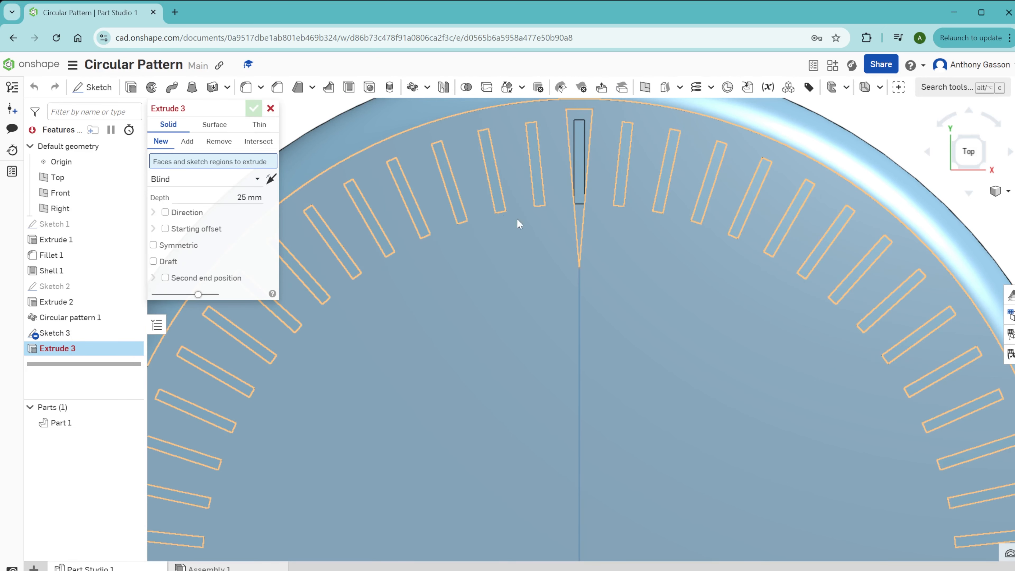
pyautogui.click(576, 215)
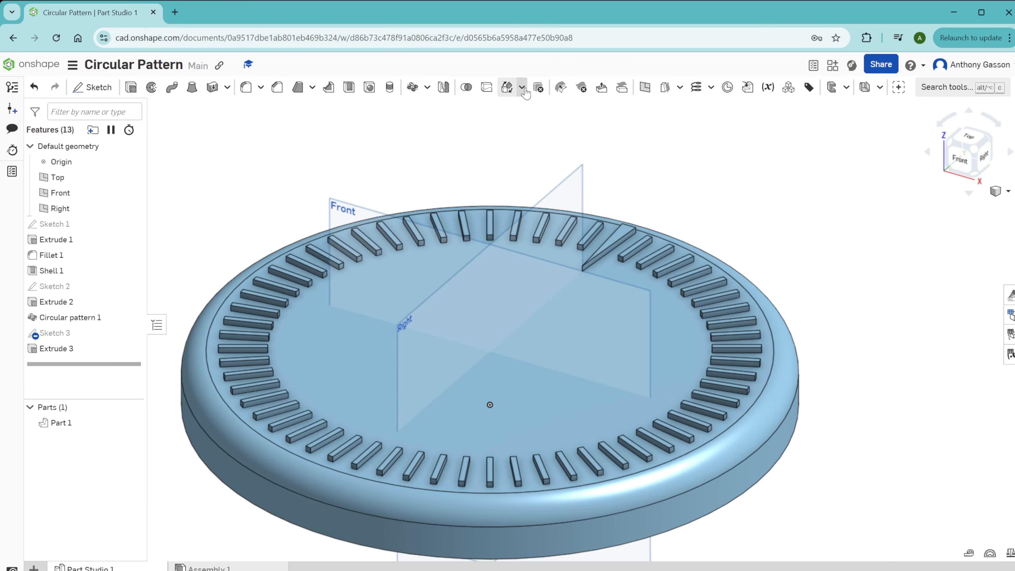
# Step: Set up a circular feature pattern of the wedge, Extrude 3, using the outer circular edge of Fillet 1 as the axis
pyautogui.click(427, 88)
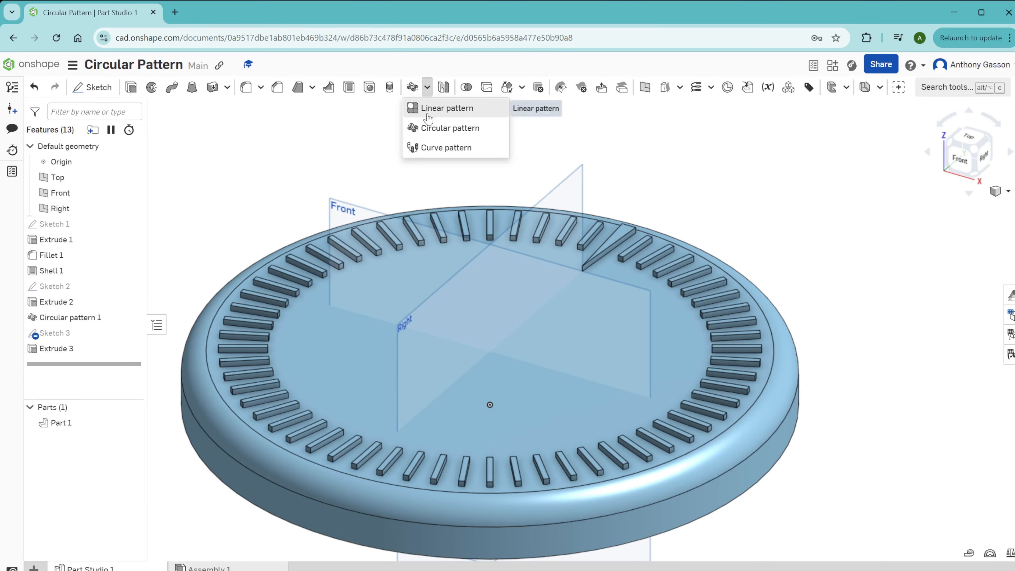
pyautogui.click(443, 127)
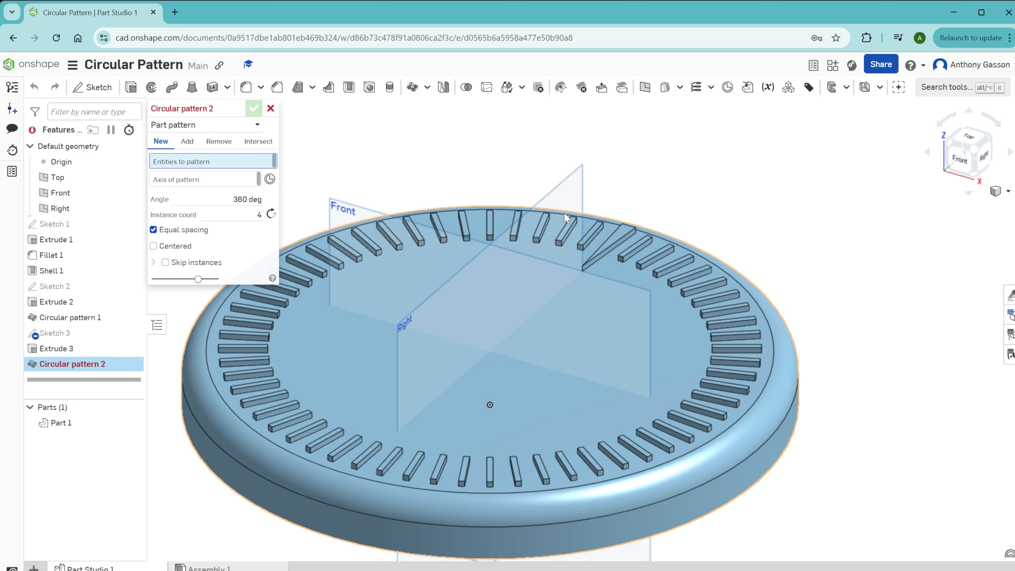
pyautogui.click(257, 126)
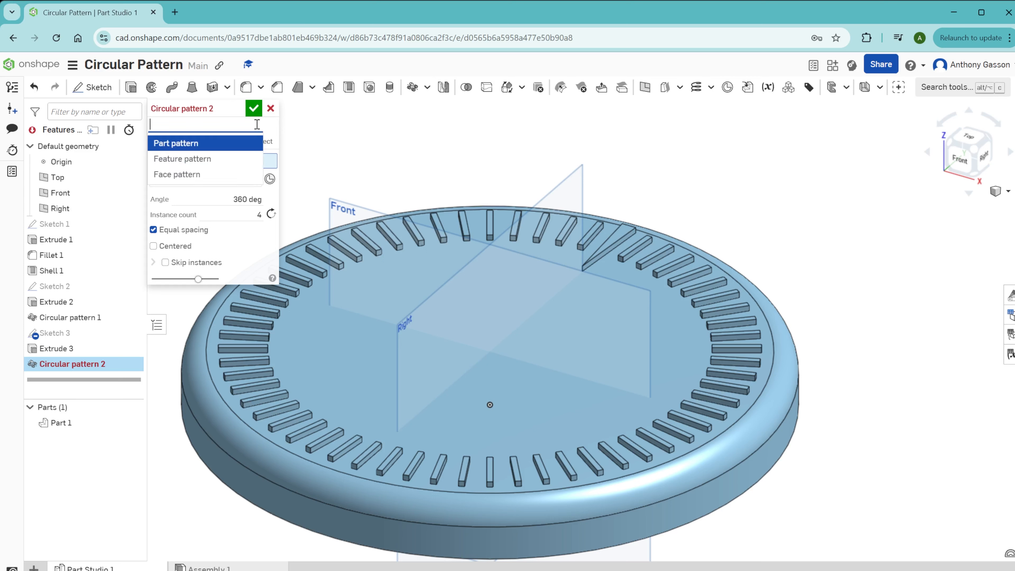
pyautogui.click(193, 162)
pyautogui.click(624, 241)
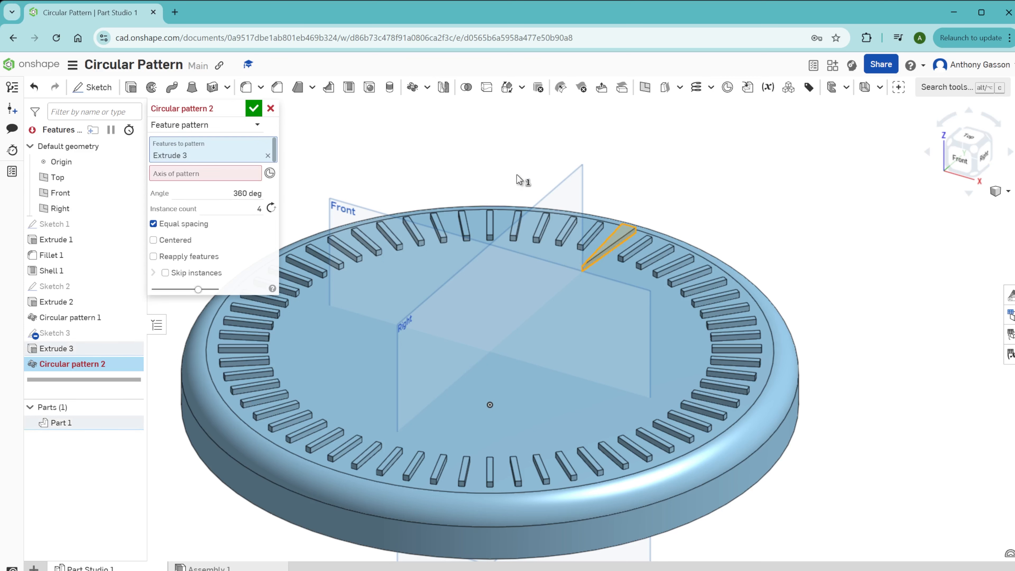
pyautogui.click(176, 176)
pyautogui.click(626, 235)
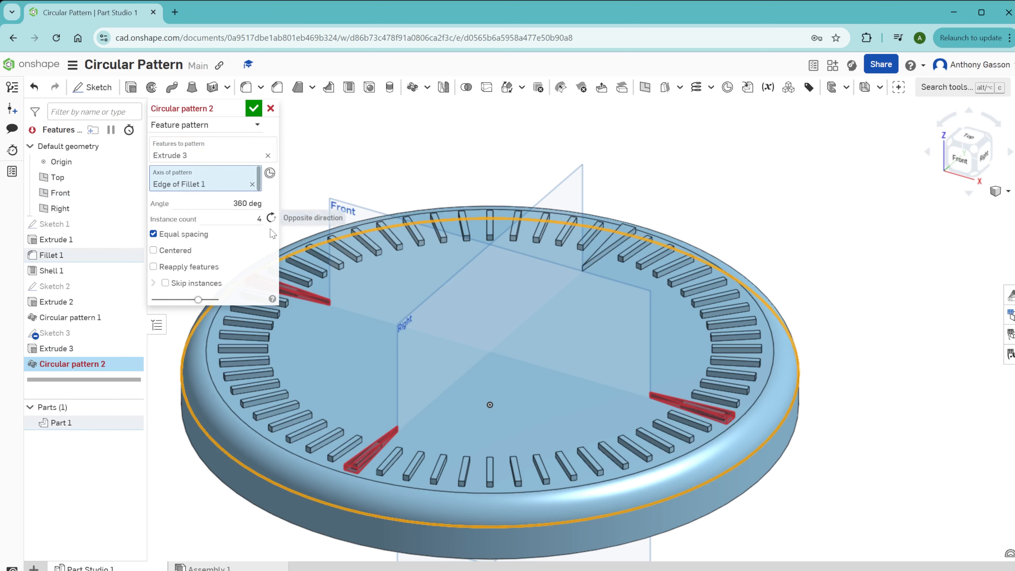
# Step: Set the wedge pattern to 12 equally spaced instances over 360 degrees with Reapply features enabled, and create it
pyautogui.click(243, 224)
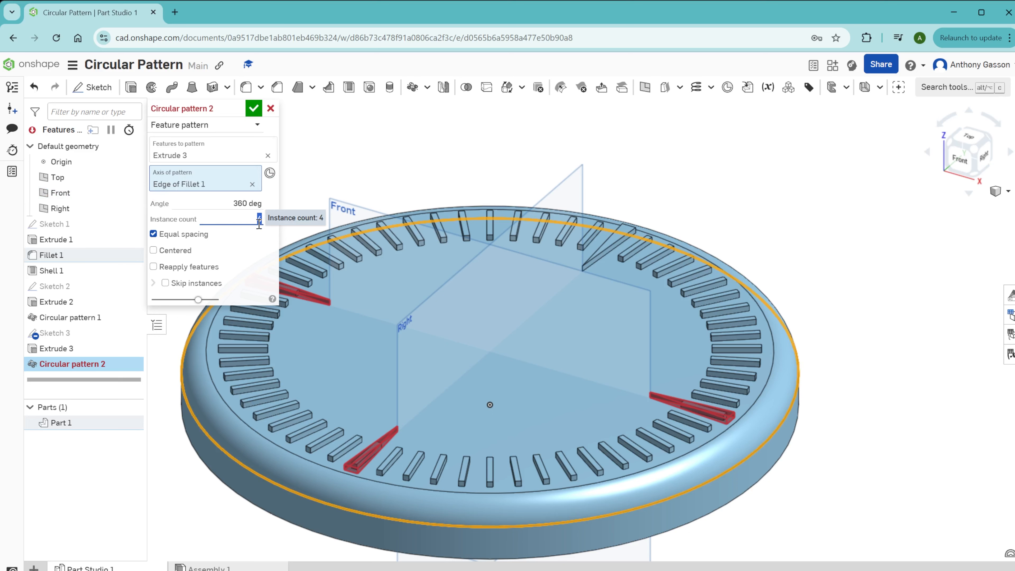
pyautogui.write('12')
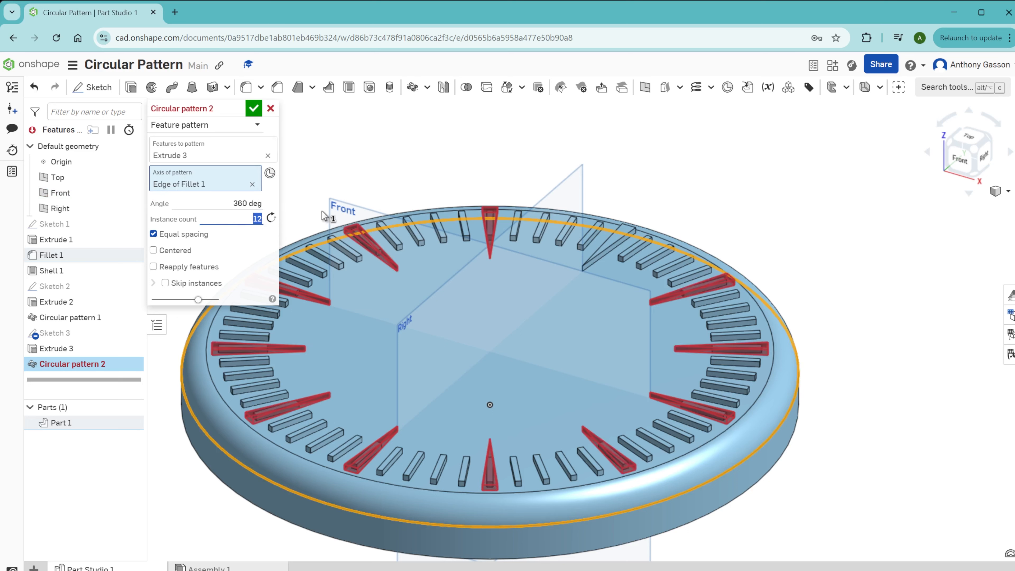
pyautogui.click(155, 268)
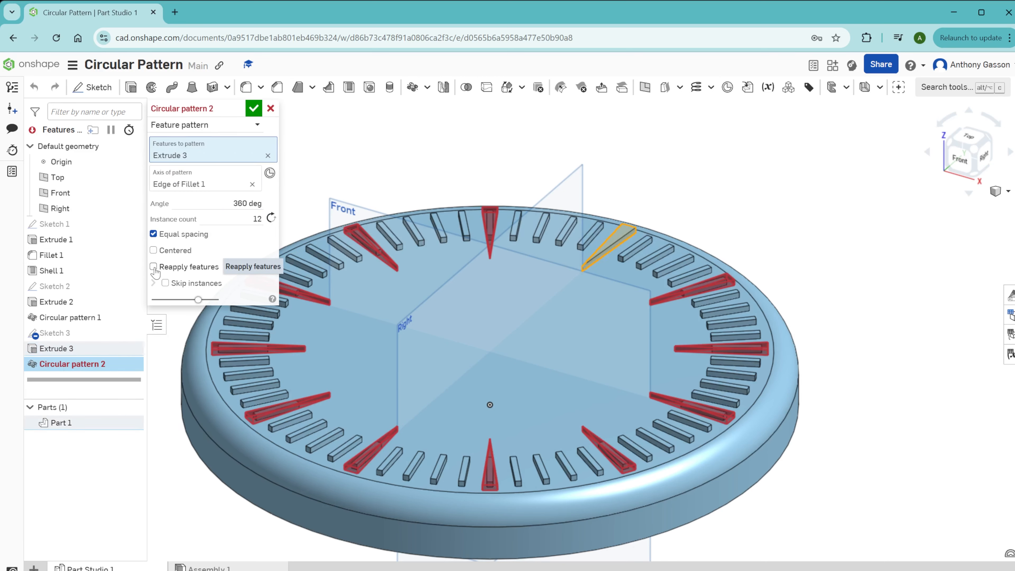
pyautogui.click(153, 267)
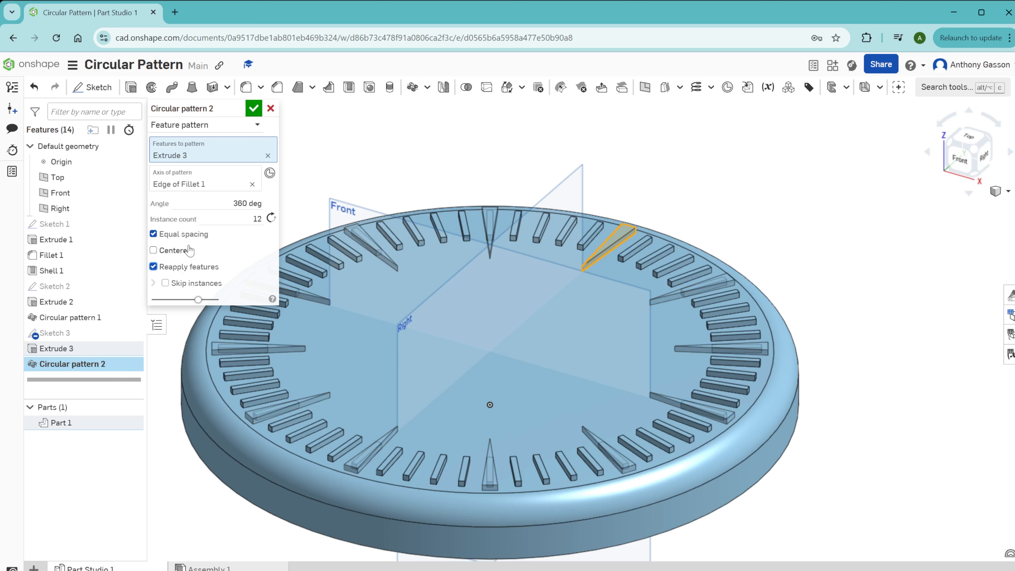
pyautogui.click(255, 108)
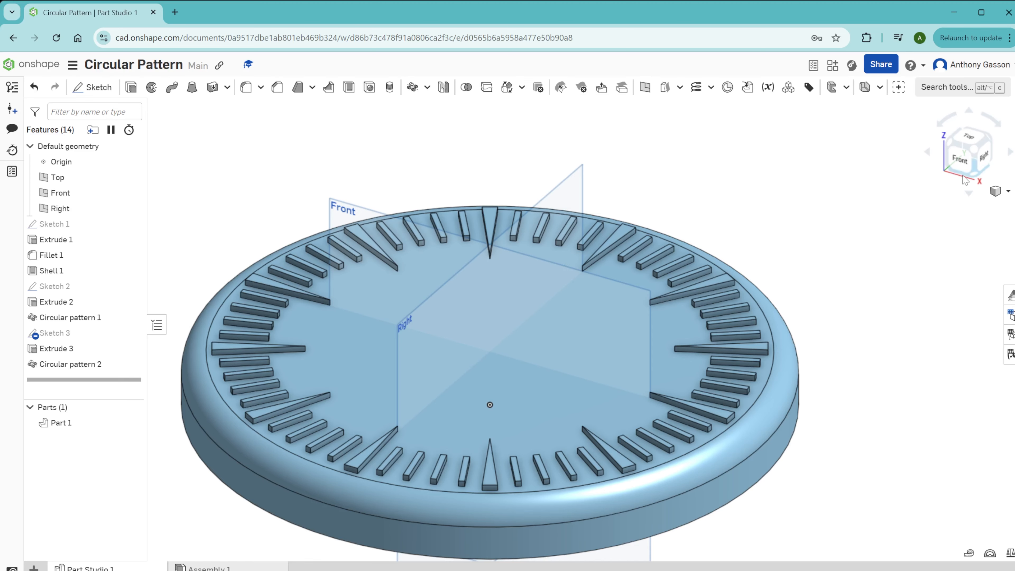
# Step: Edit Circular pattern 2 to include Fillet 2 with Extrude 3 as features to pattern
pyautogui.click(969, 138)
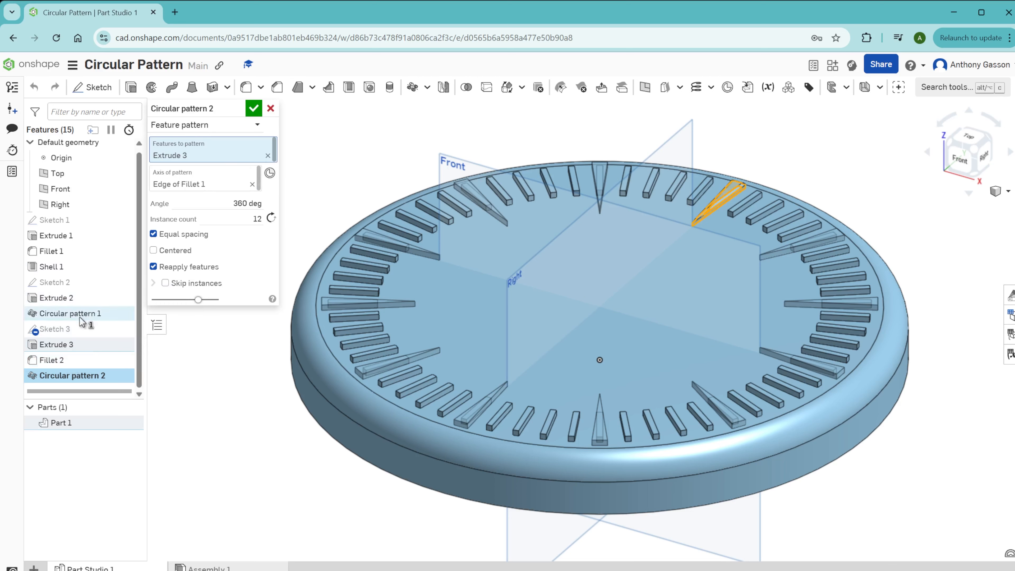
pyautogui.click(69, 364)
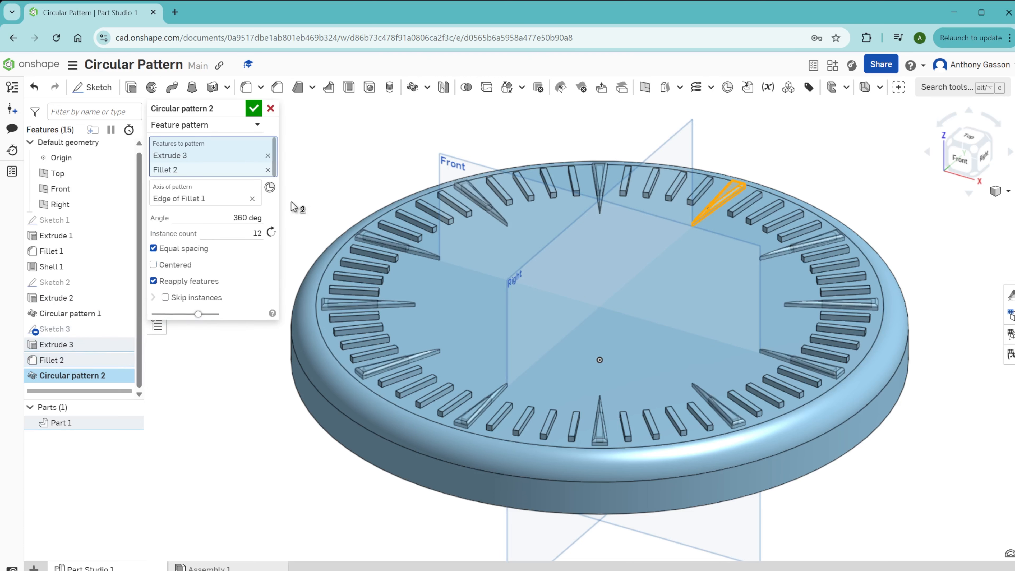
pyautogui.click(253, 110)
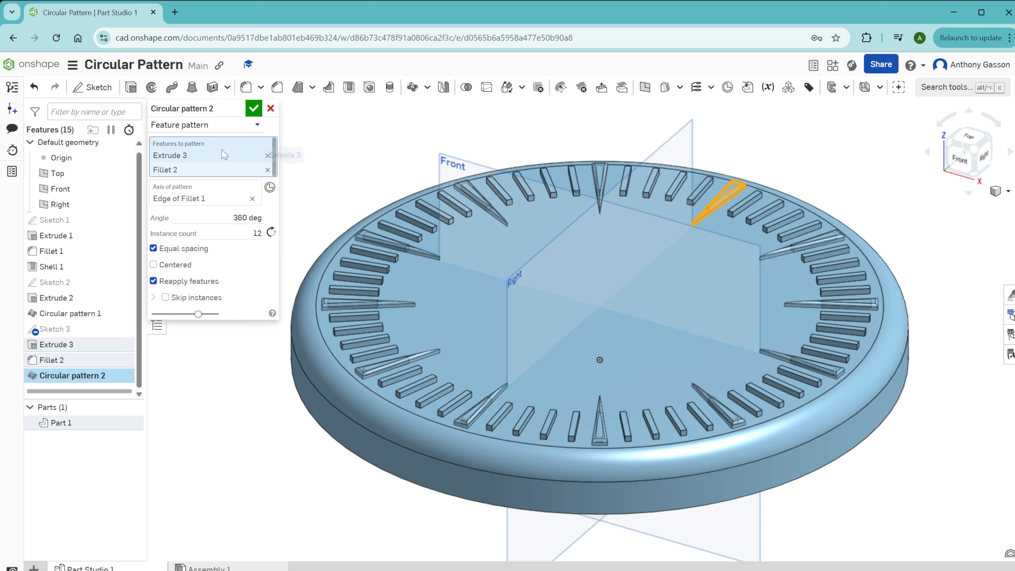